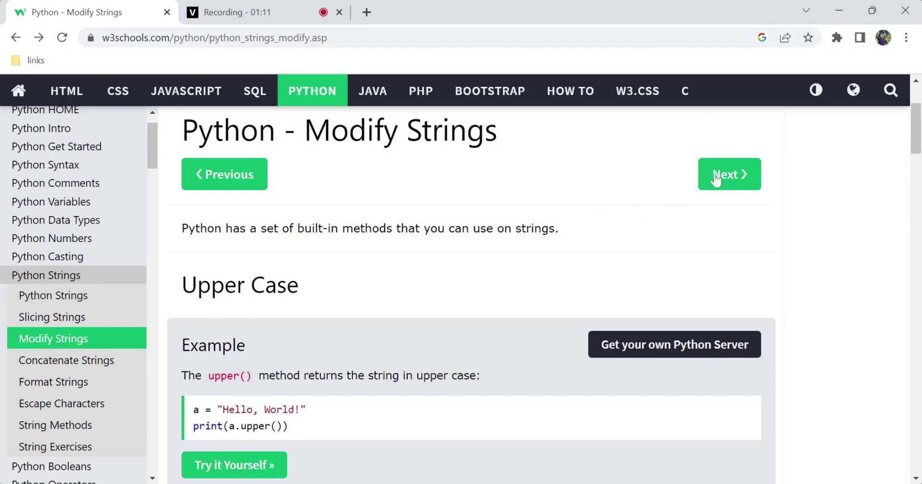
- Run the upper() example in the Tryit Editor to print HELLO, WORLD!, then scroll to Lower Case
drag(914, 142, 917, 168)
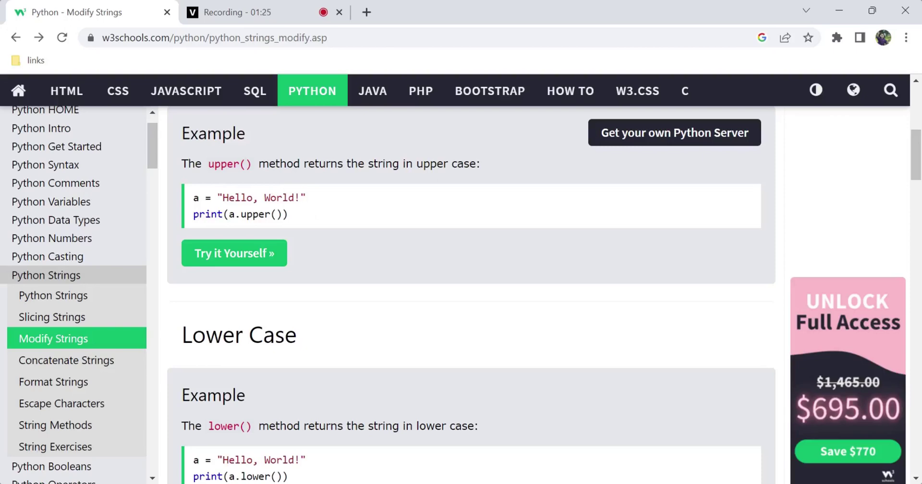
drag(209, 164, 331, 182)
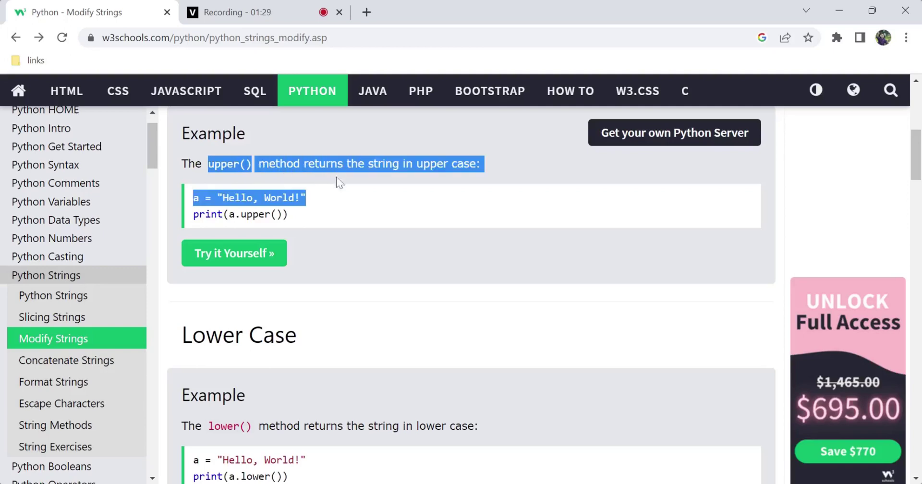
click(365, 180)
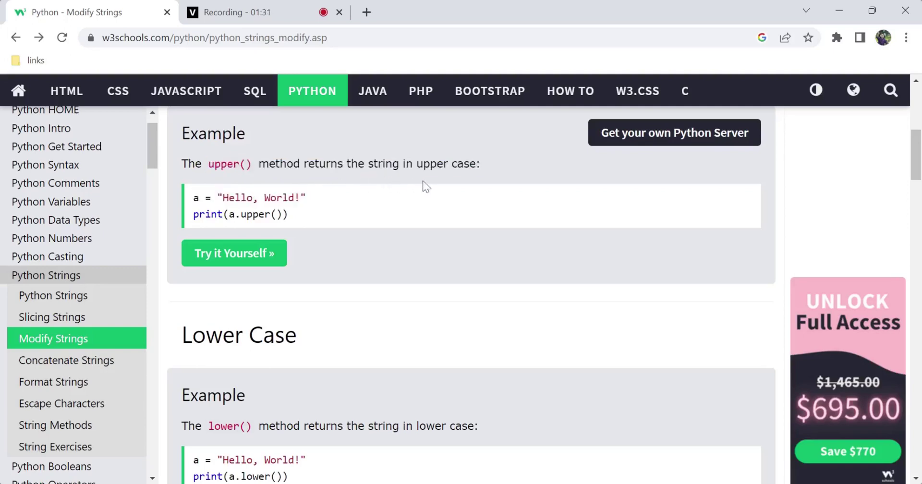
click(240, 258)
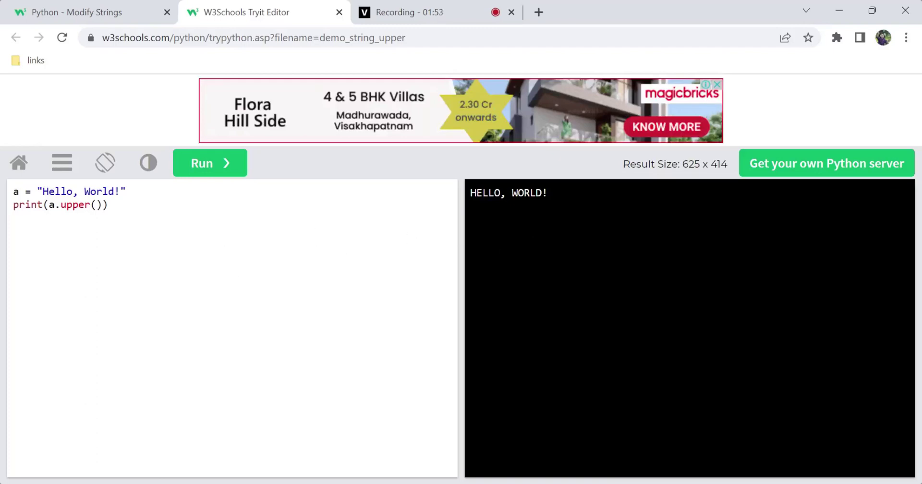
click(67, 7)
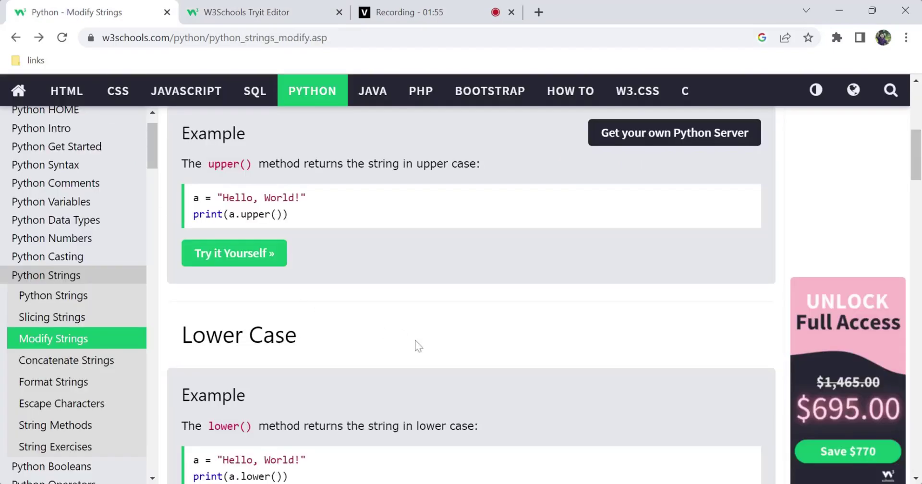
scroll(916, 163, down, 3)
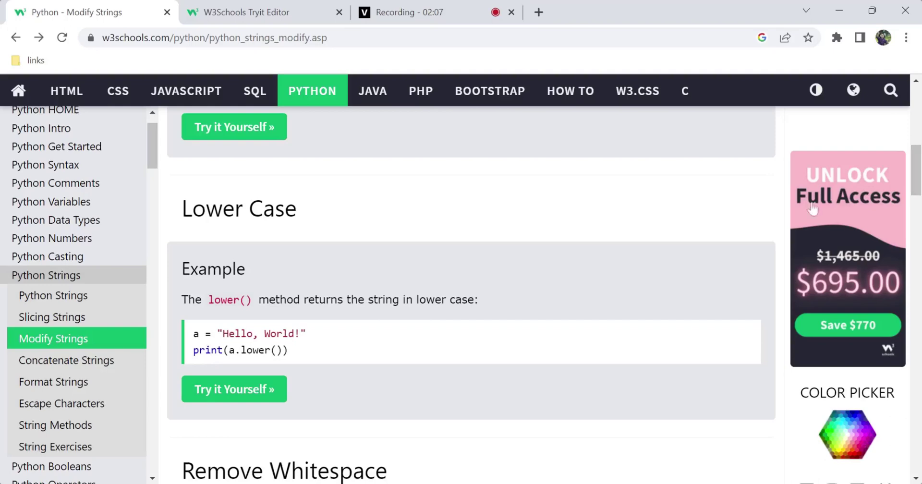
- Change Hello to HELLO in the lower() example and run it, still printing hello, world!
click(223, 396)
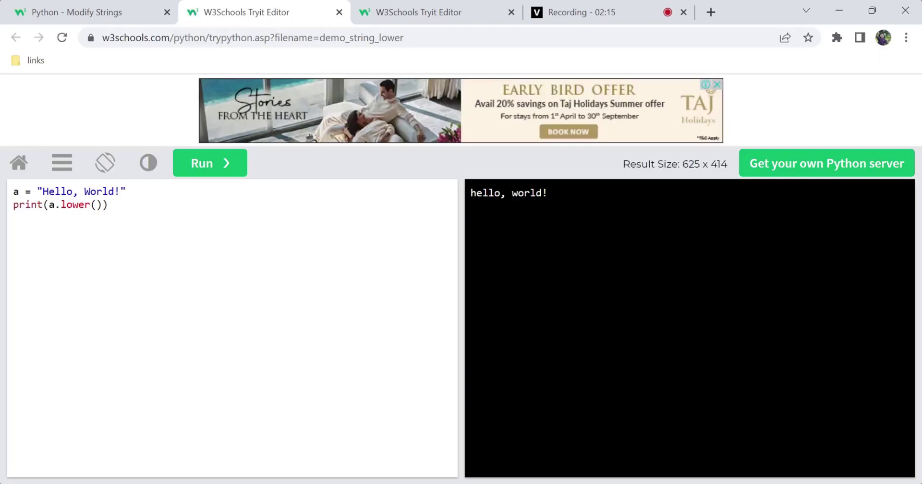
double_click(57, 191)
text(HELLO)
click(191, 176)
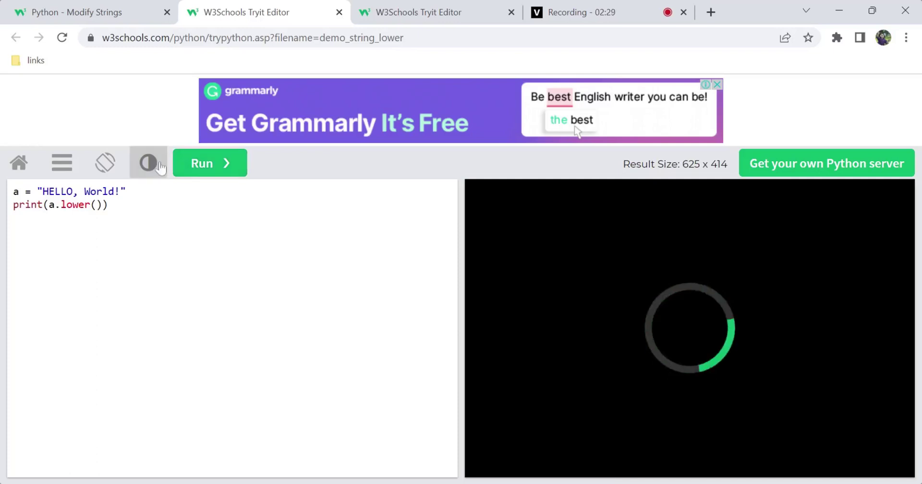
click(98, 14)
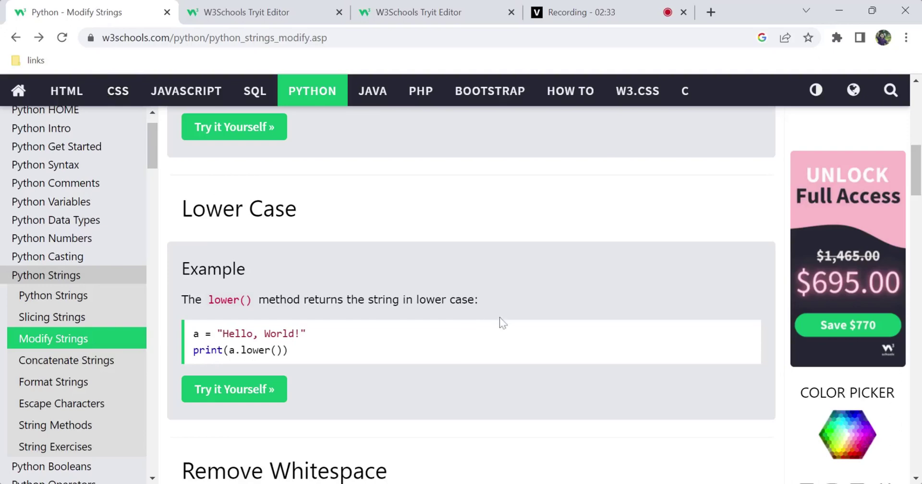
- Scroll to Remove Whitespace and point out strip() and the spaces around Hello, World!
scroll(499, 317, down, 3)
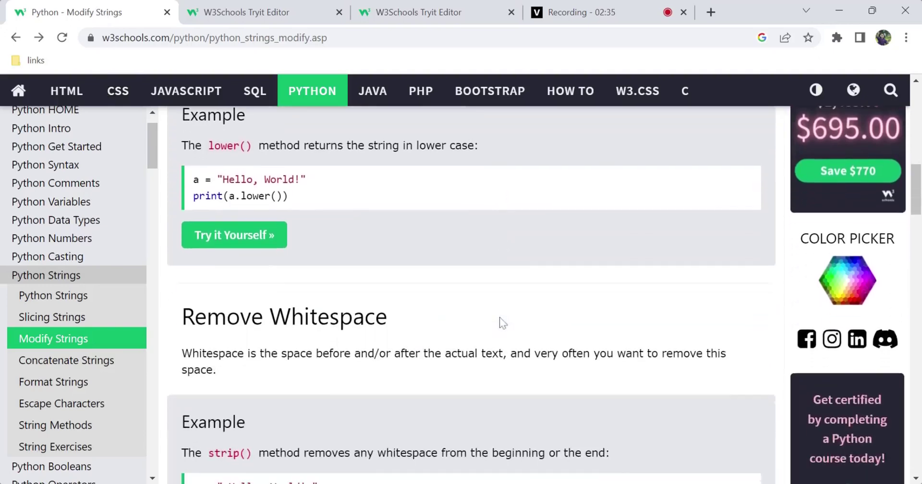
scroll(499, 316, down, 2)
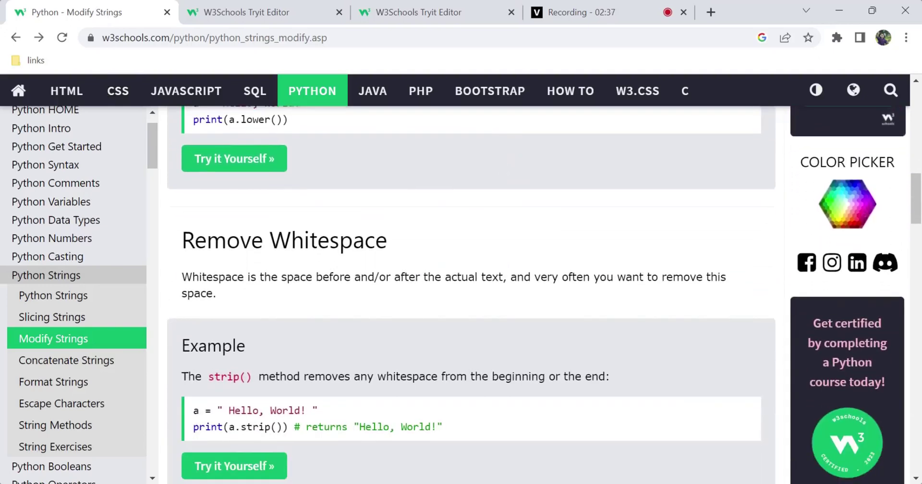
scroll(500, 317, down, 2)
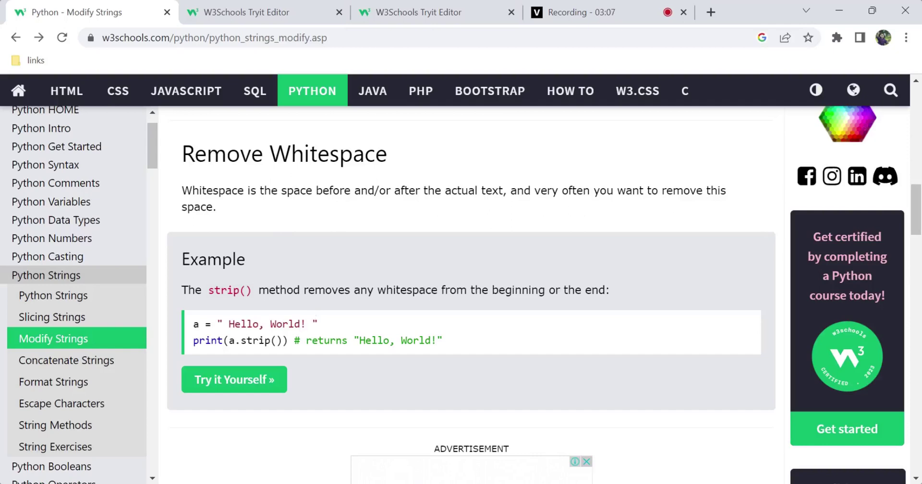
double_click(243, 324)
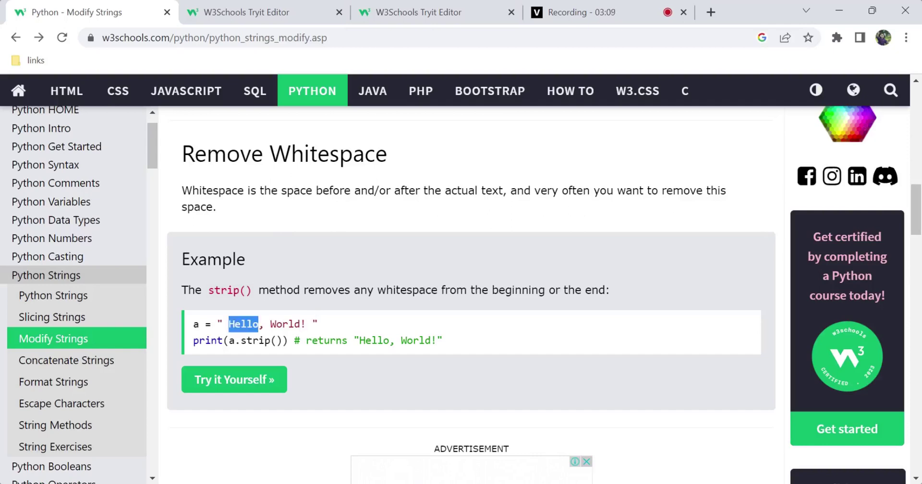
drag(229, 323, 222, 323)
drag(312, 323, 305, 324)
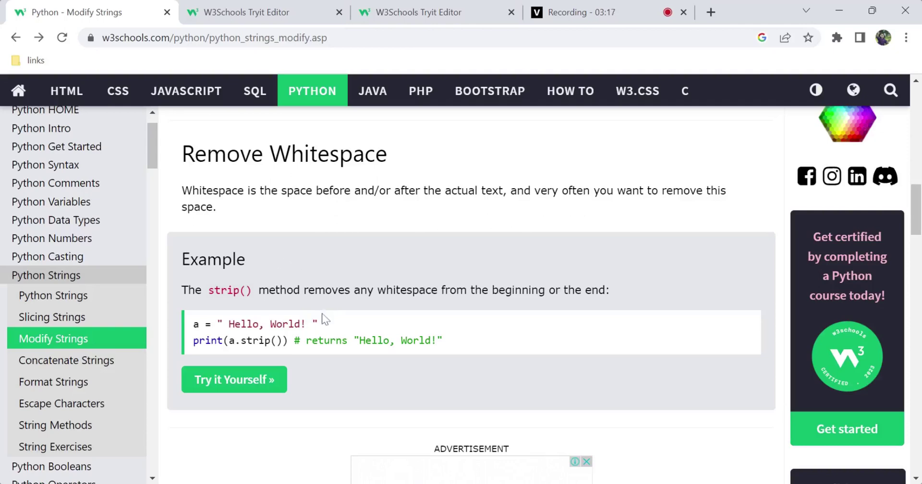
double_click(223, 290)
drag(269, 290, 207, 289)
click(207, 290)
- Run the strip() example in the Tryit Editor, printing the trimmed Hello, World!
click(260, 382)
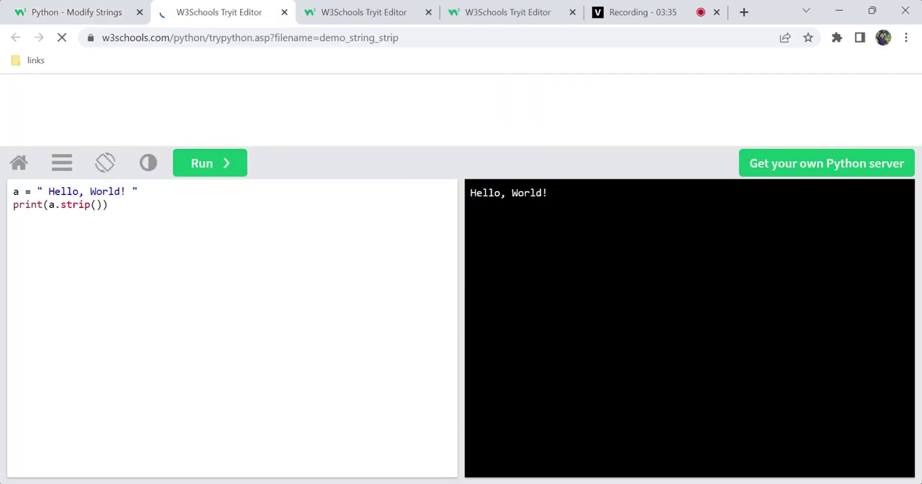
click(197, 174)
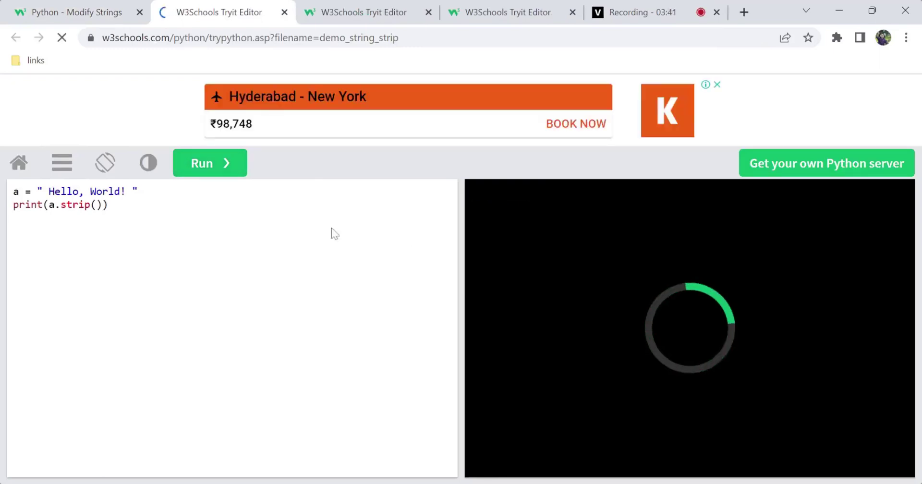
click(95, 8)
click(221, 11)
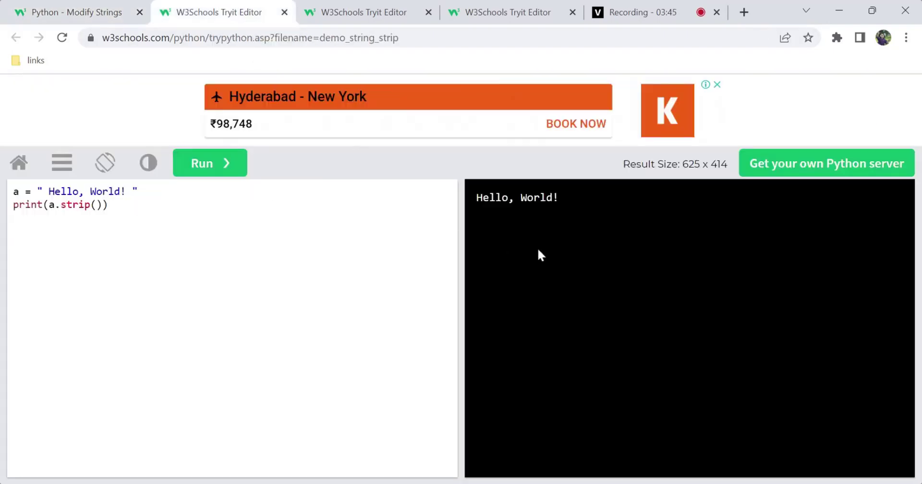
click(74, 8)
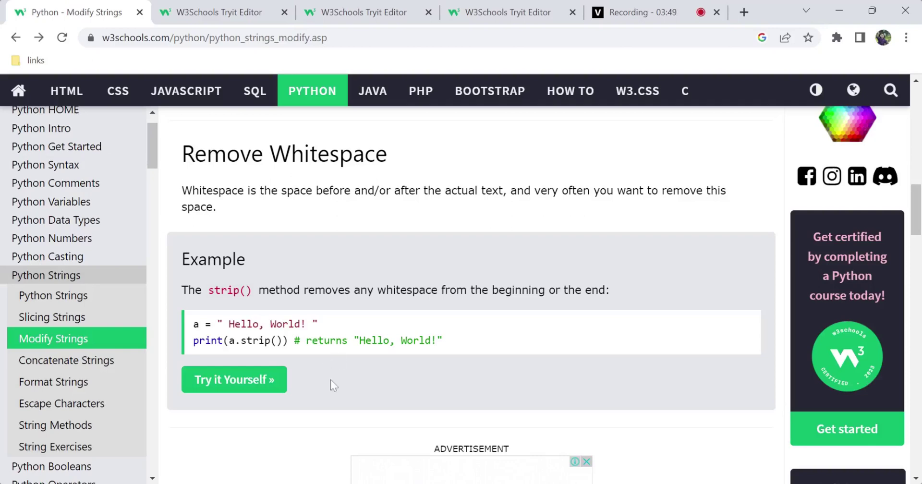
- Scroll to the replace() example and highlight its explanation, Hello, and the J replacement argument
scroll(331, 379, down, 1)
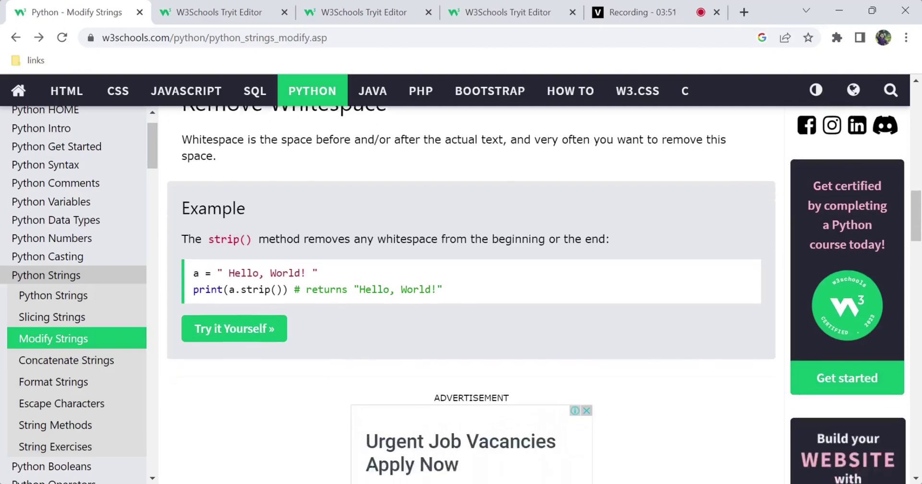
scroll(330, 379, down, 6)
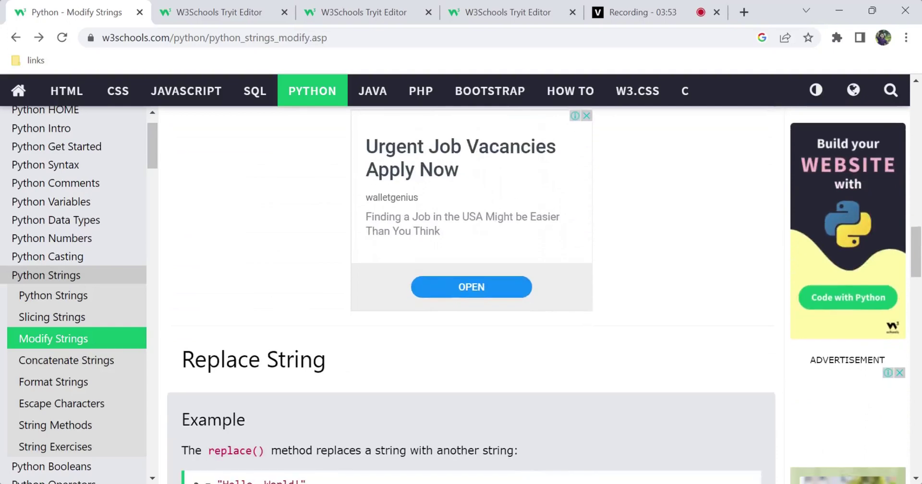
scroll(470, 294, down, 3)
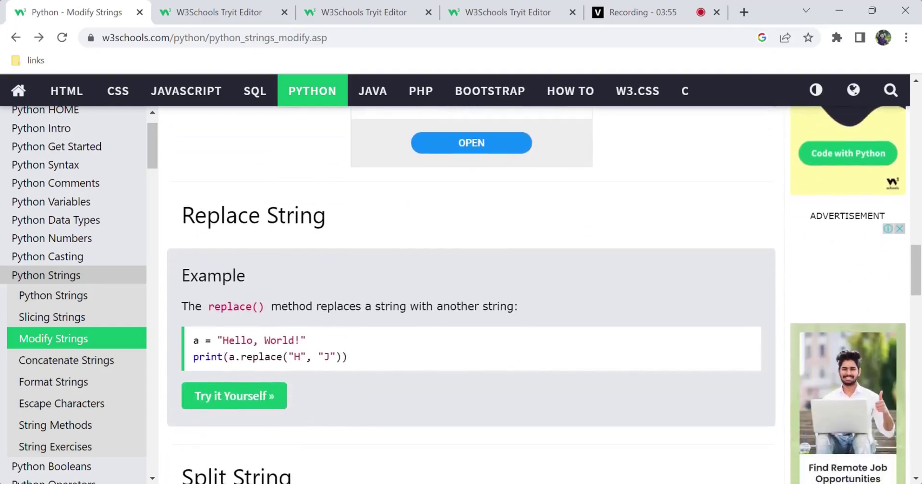
scroll(471, 295, down, 1)
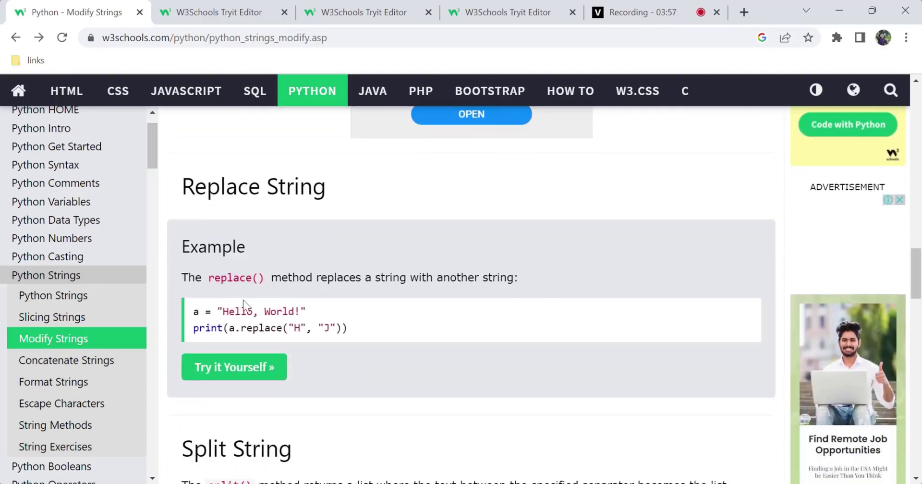
drag(208, 277, 518, 291)
click(518, 291)
drag(207, 278, 333, 278)
click(334, 278)
double_click(238, 311)
click(238, 312)
double_click(332, 328)
double_click(326, 328)
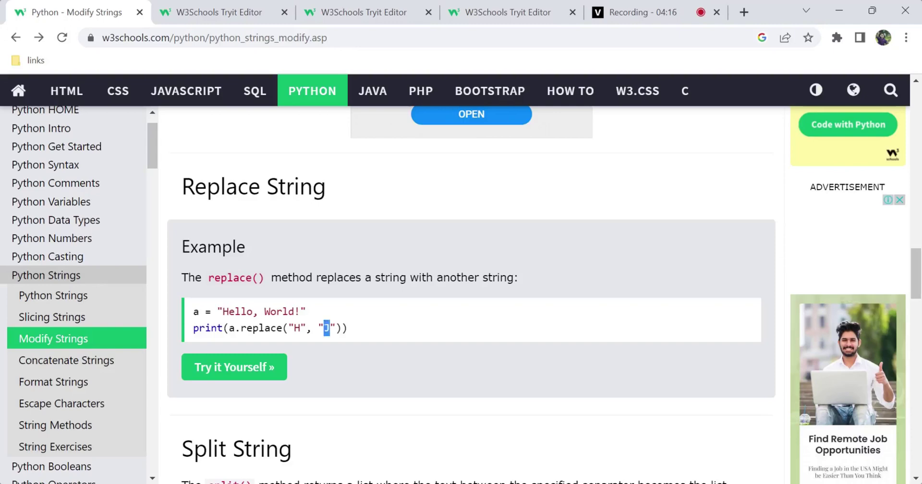
- Change "J" to "M" in the Tryit Editor replace() code and run it, printing Mello, World!
click(234, 368)
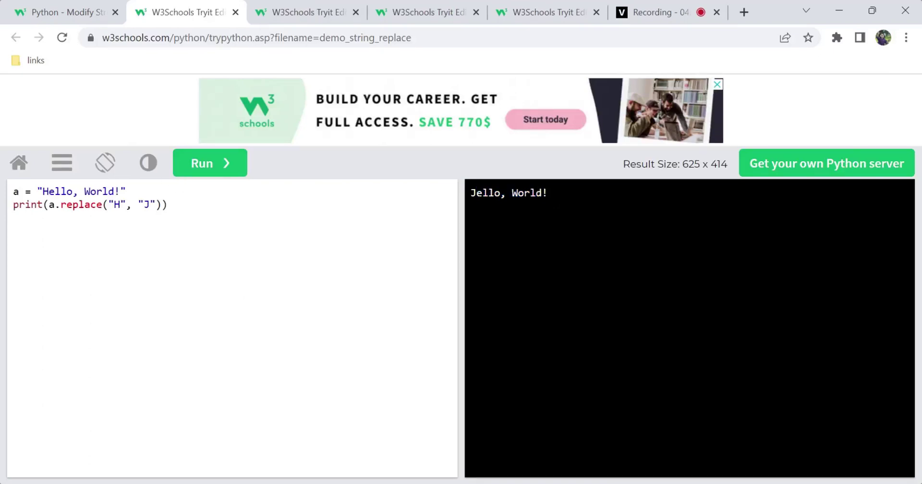
key(BackSpace)
text(M)
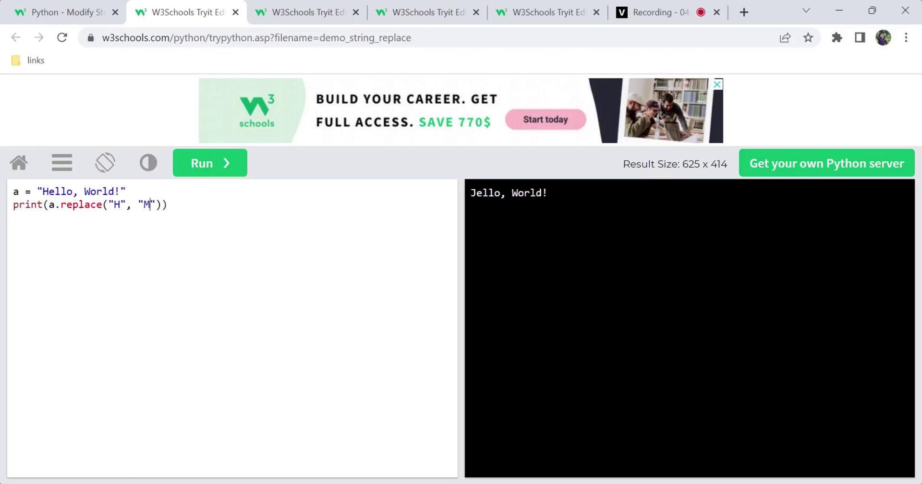
click(211, 168)
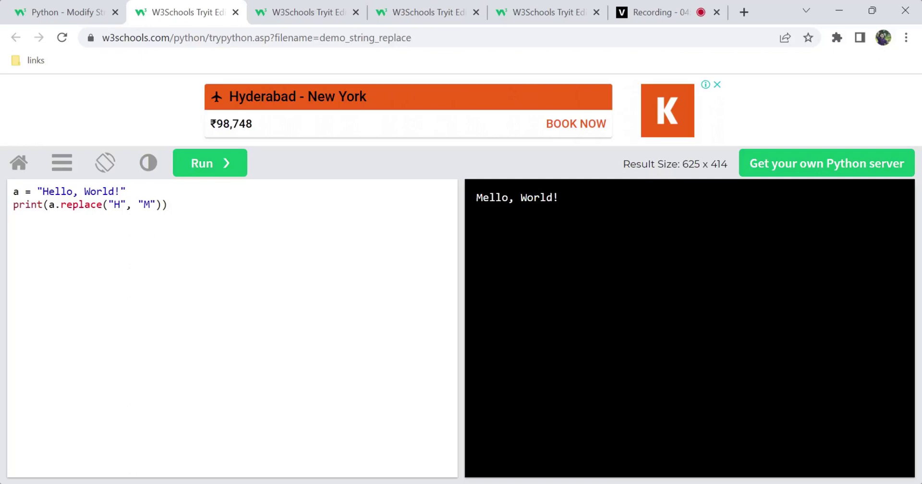
click(82, 10)
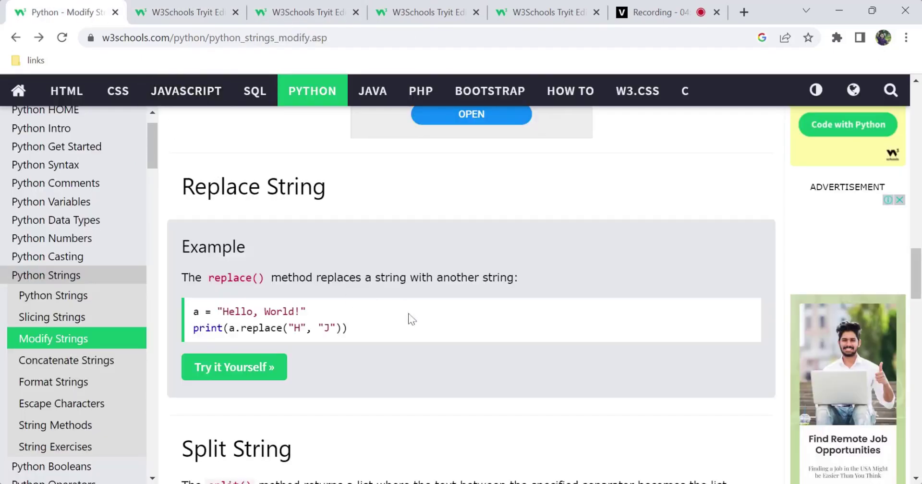
- Scroll to Split String and highlight split() in the description and the comma separator in the code
scroll(412, 319, down, 5)
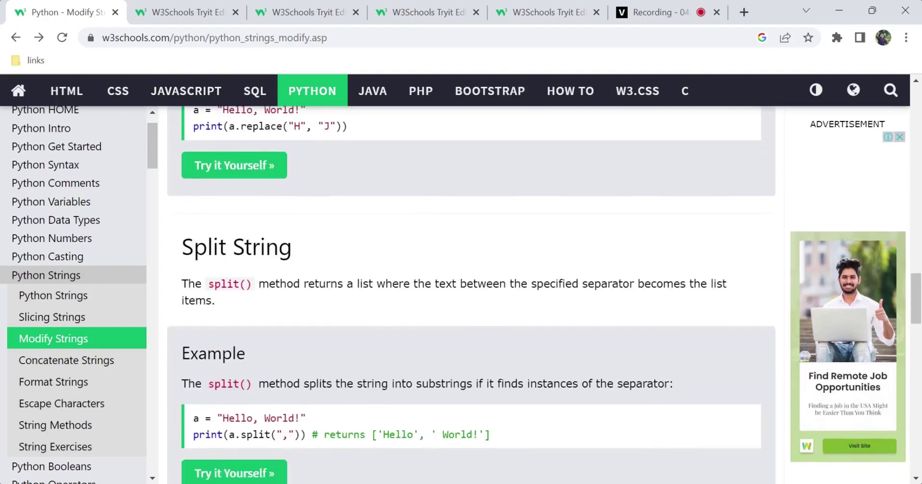
scroll(471, 294, down, 2)
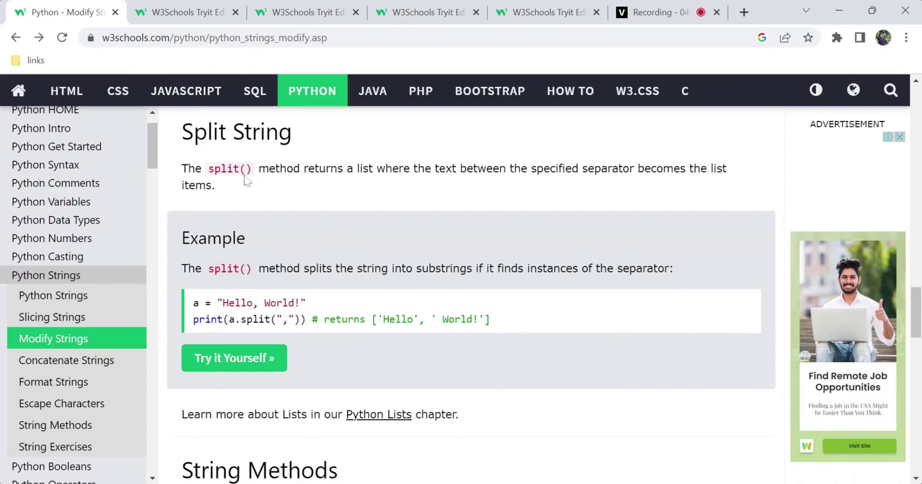
drag(207, 168, 294, 169)
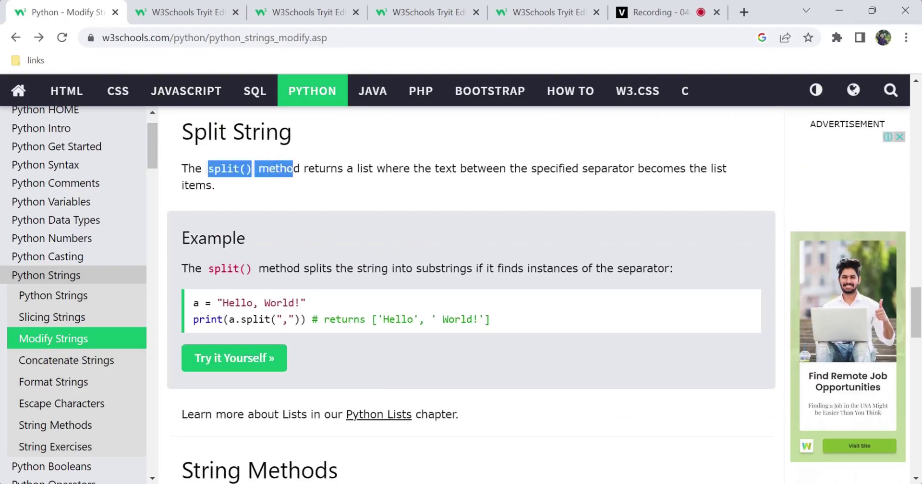
click(289, 168)
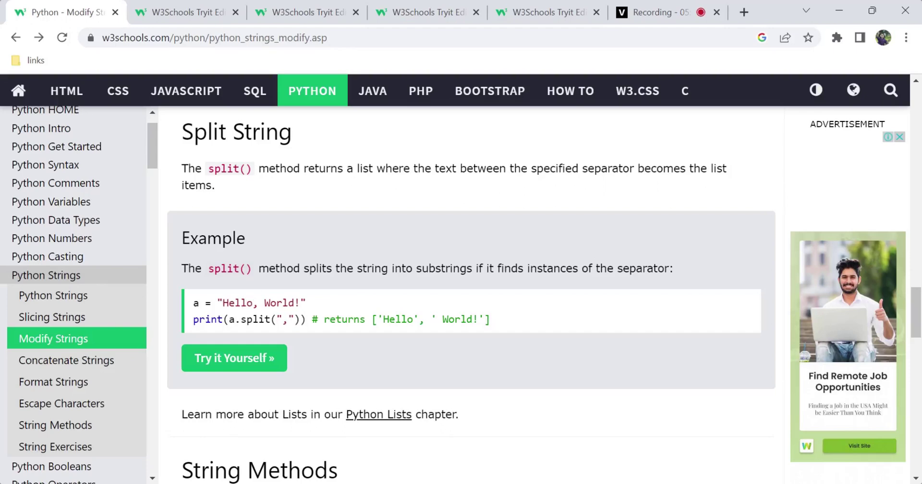
drag(207, 267, 300, 268)
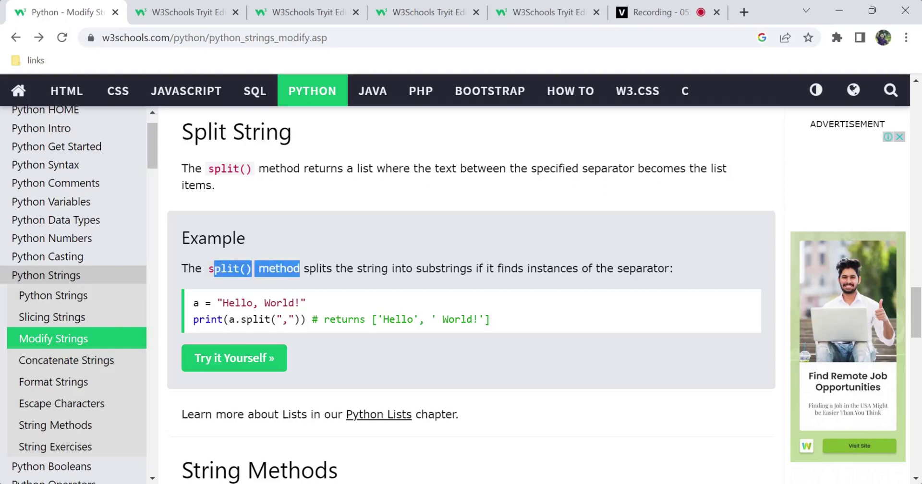
click(300, 268)
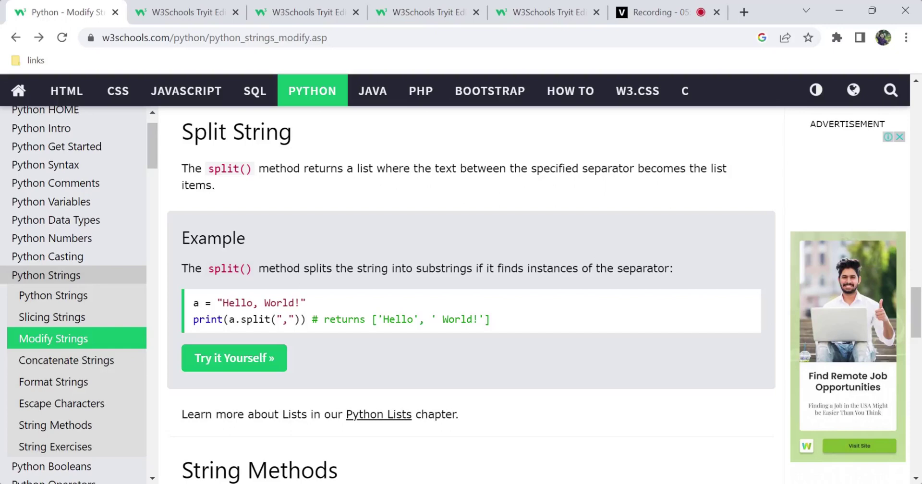
double_click(291, 319)
double_click(285, 319)
- Add [0] after split(",") in the Tryit Editor and run it to print the first item Hello
click(283, 357)
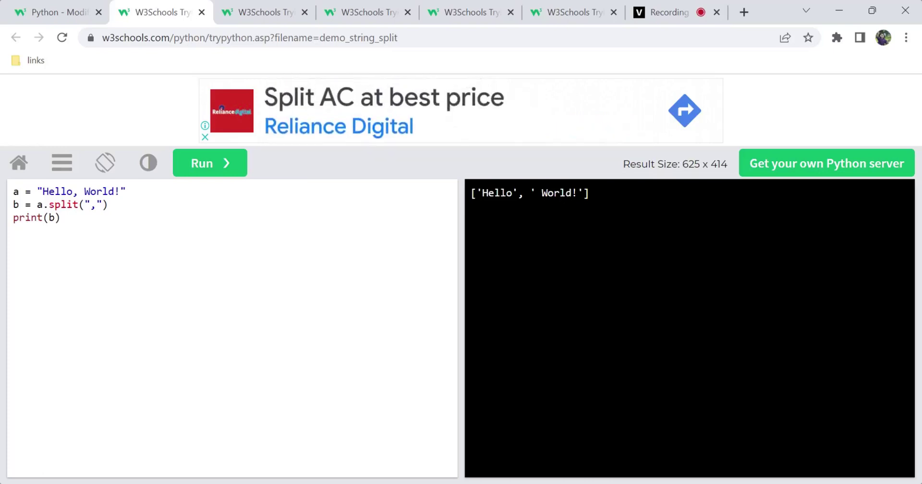
text([0[)
key(BackSpace)
text(])
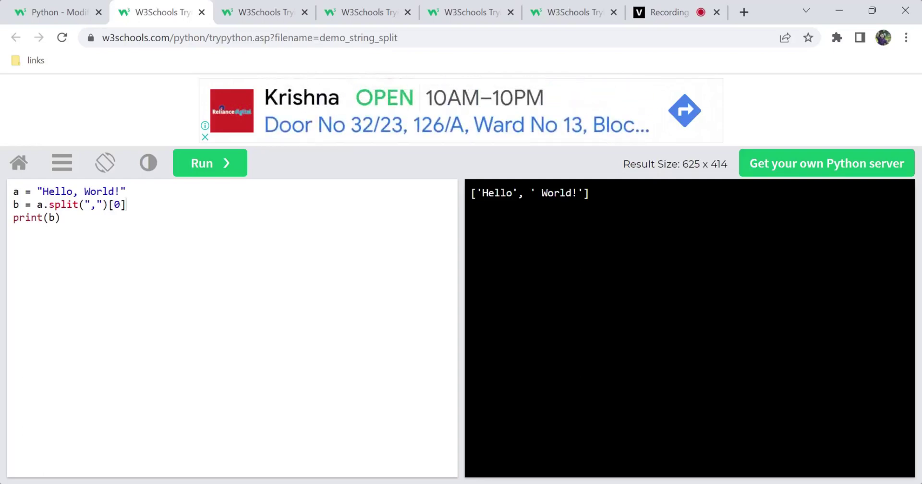
click(205, 171)
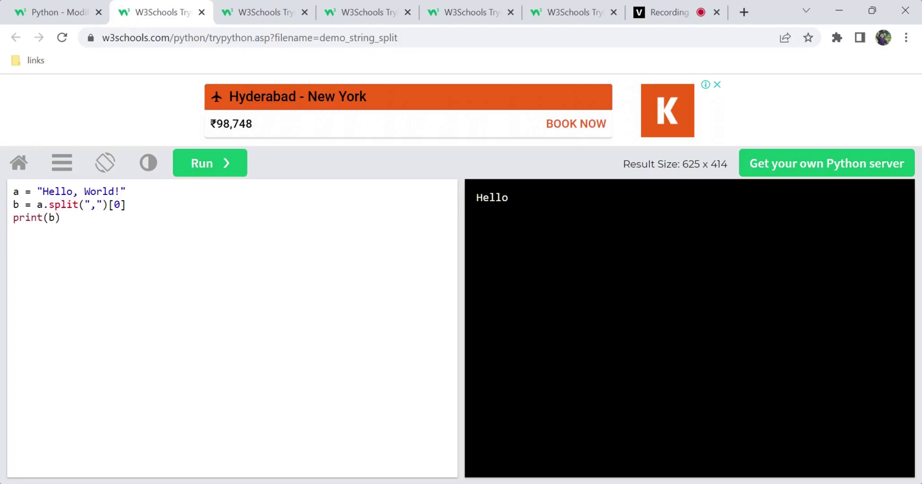
- Remove the [0] index, restore print(b), and rerun the split code
key(BackSpace)
text(0)
key(BackSpace)
key(BackSpace)
key(BackSpace)
click(213, 172)
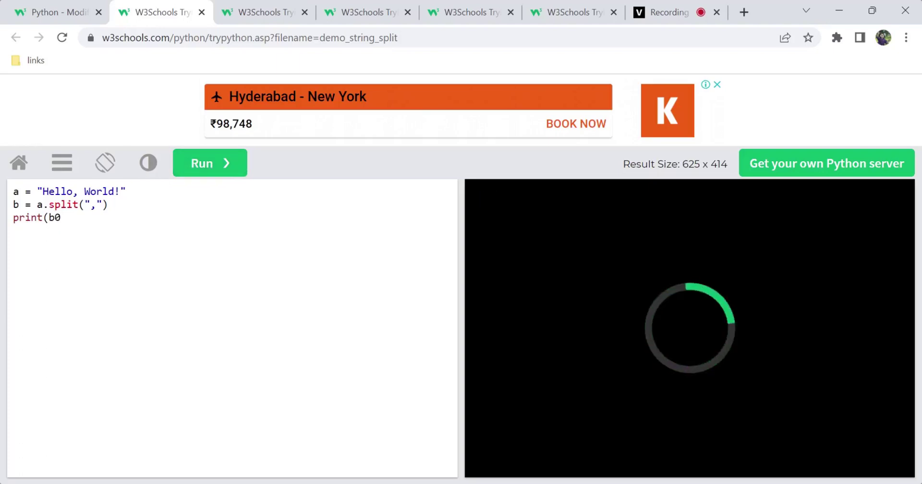
key(BackSpace)
text())
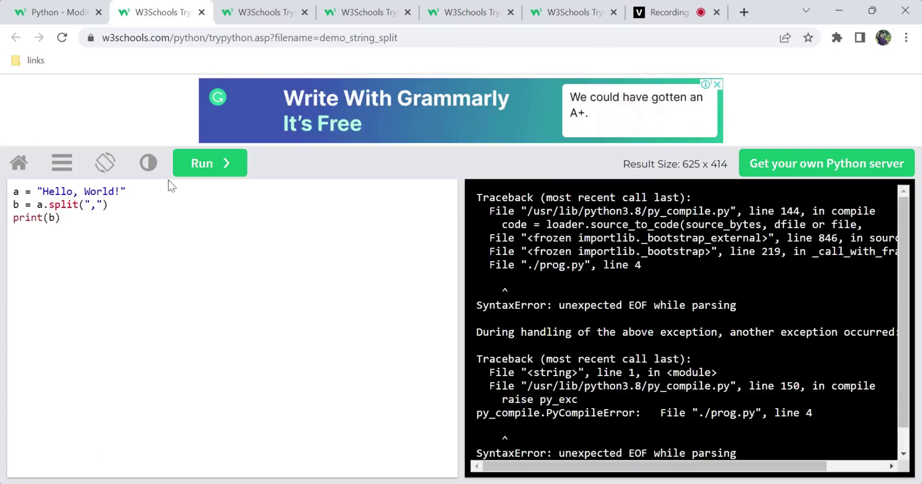
click(206, 166)
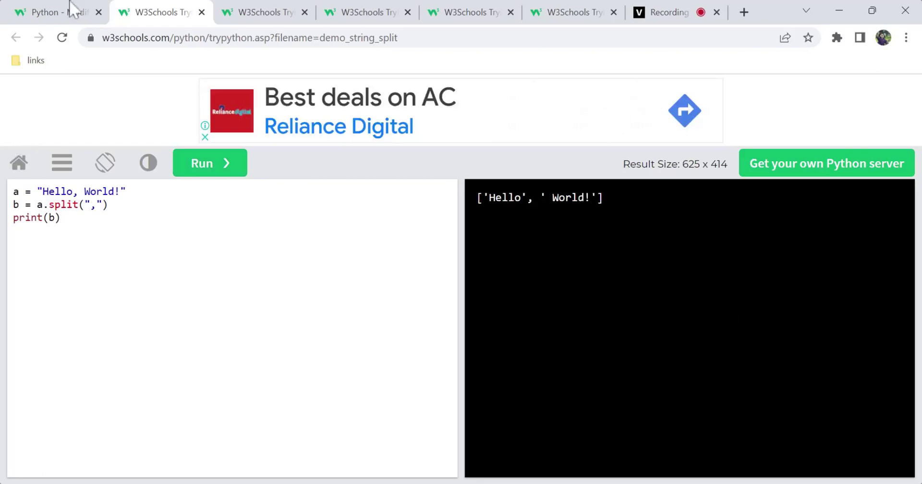
click(95, 4)
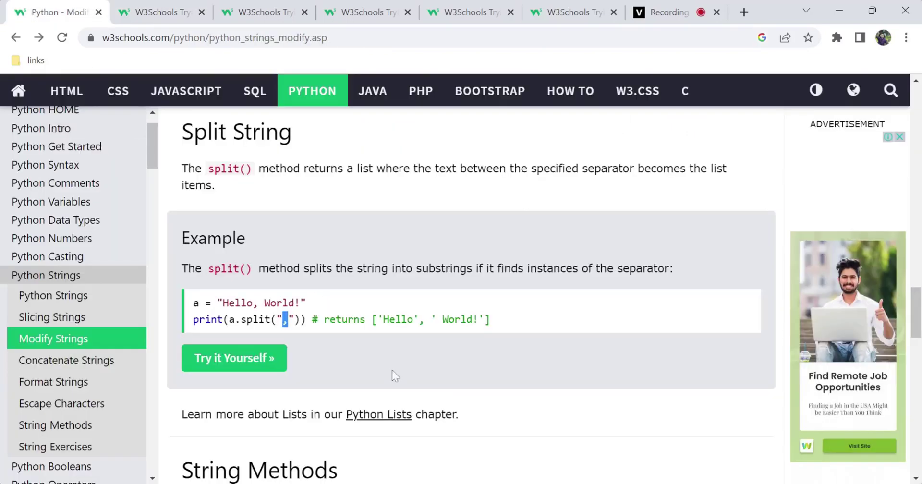
scroll(391, 373, down, 5)
scroll(392, 372, up, 15)
scroll(392, 377, up, 9)
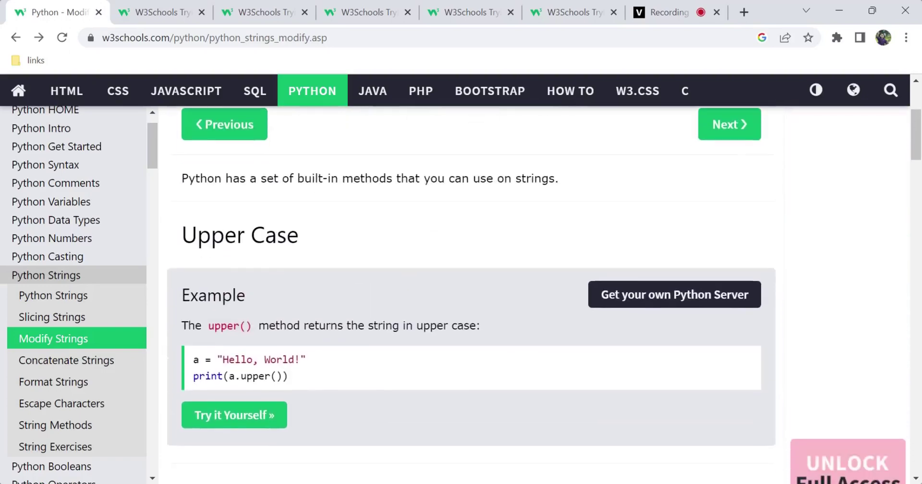
scroll(470, 294, down, 3)
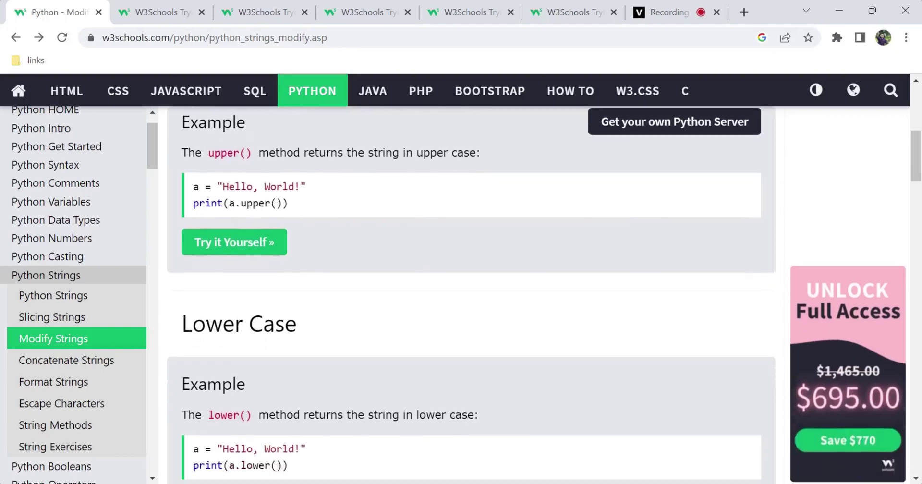
scroll(470, 295, down, 1)
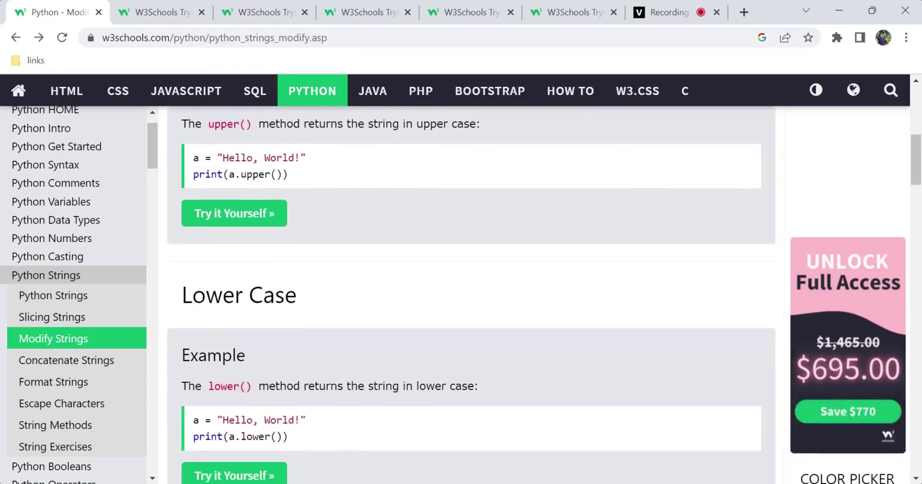
scroll(470, 296, down, 1)
scroll(471, 295, down, 2)
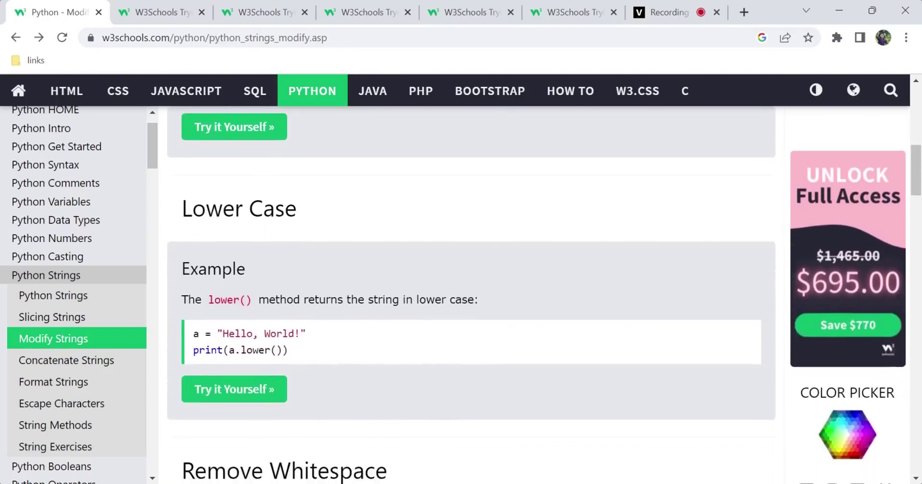
scroll(471, 295, down, 1)
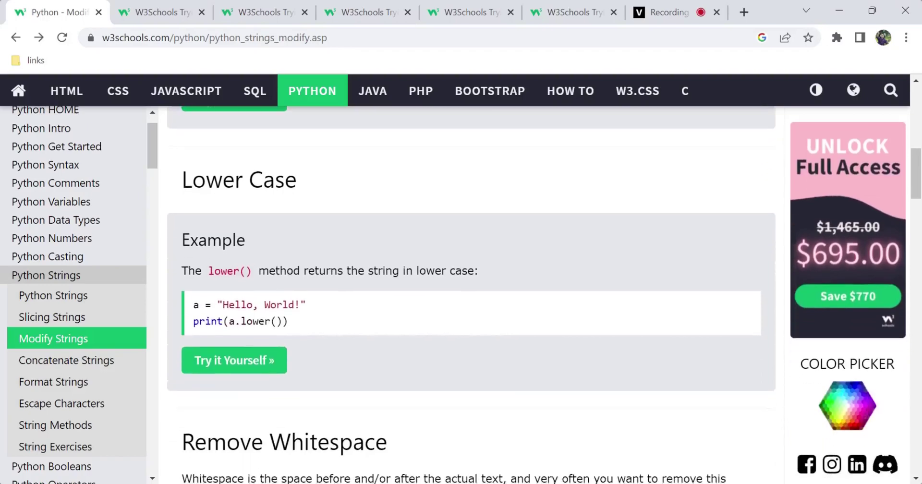
scroll(470, 295, down, 18)
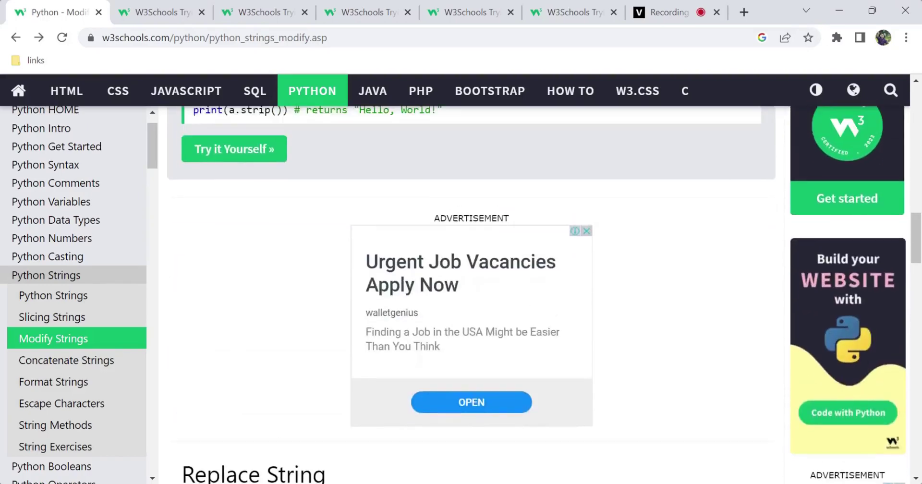
scroll(470, 295, up, 16)
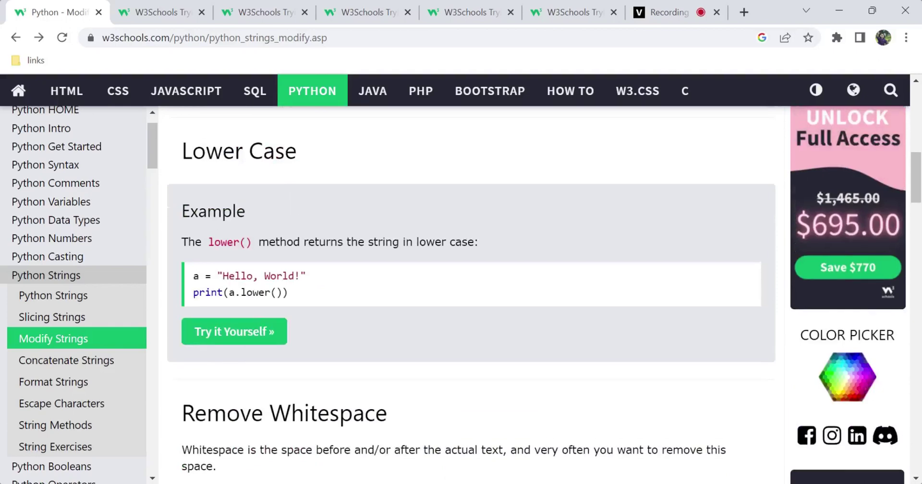
scroll(471, 295, down, 8)
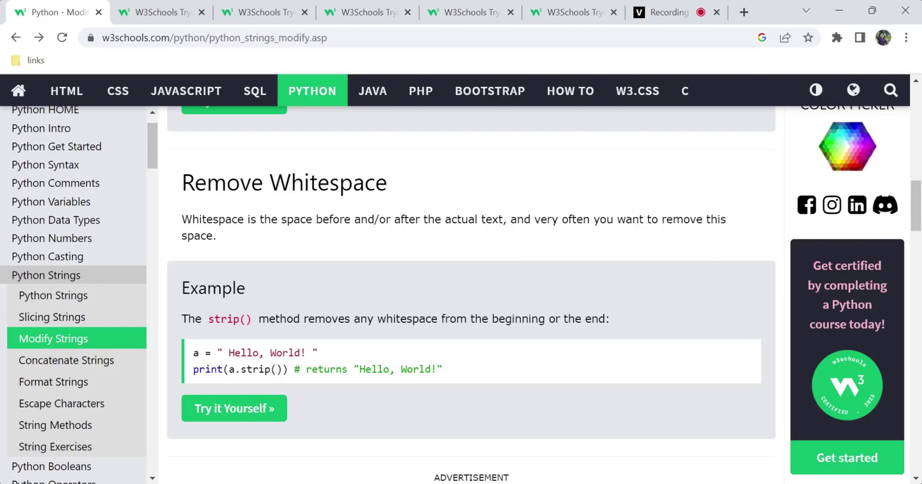
scroll(291, 385, down, 5)
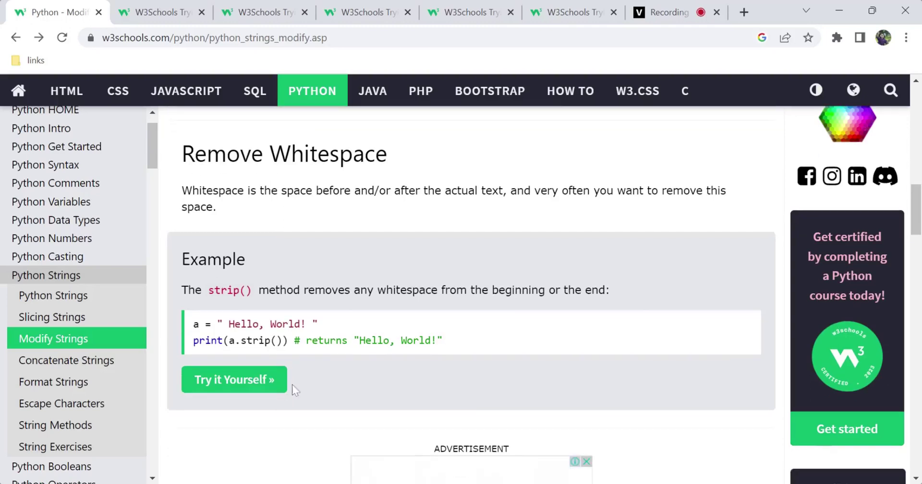
scroll(294, 389, down, 5)
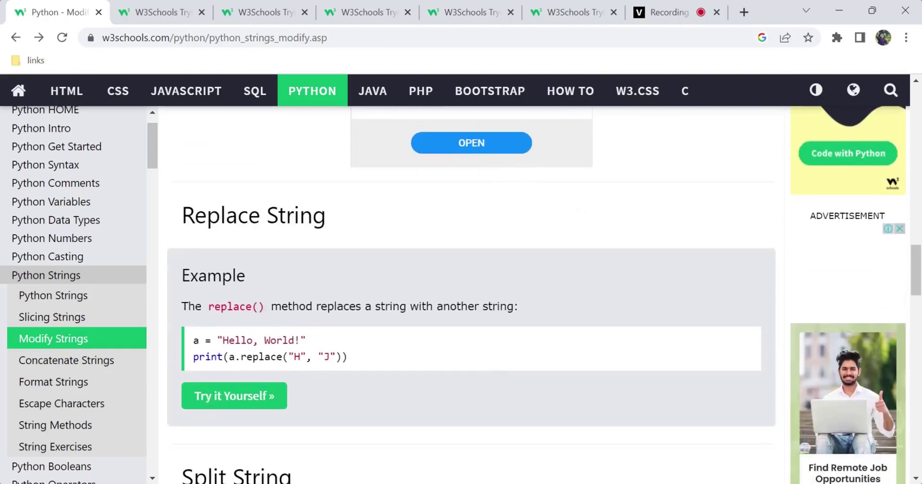
scroll(294, 389, down, 1)
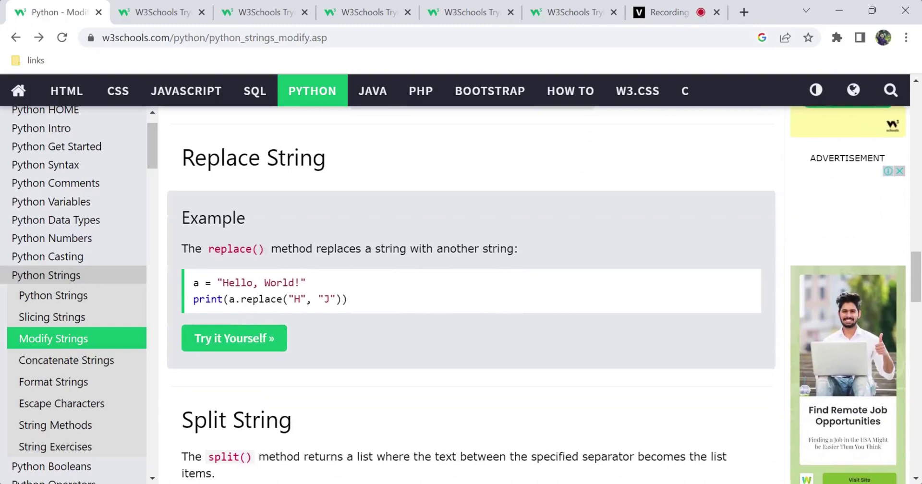
drag(294, 299, 306, 299)
click(330, 309)
scroll(351, 318, down, 4)
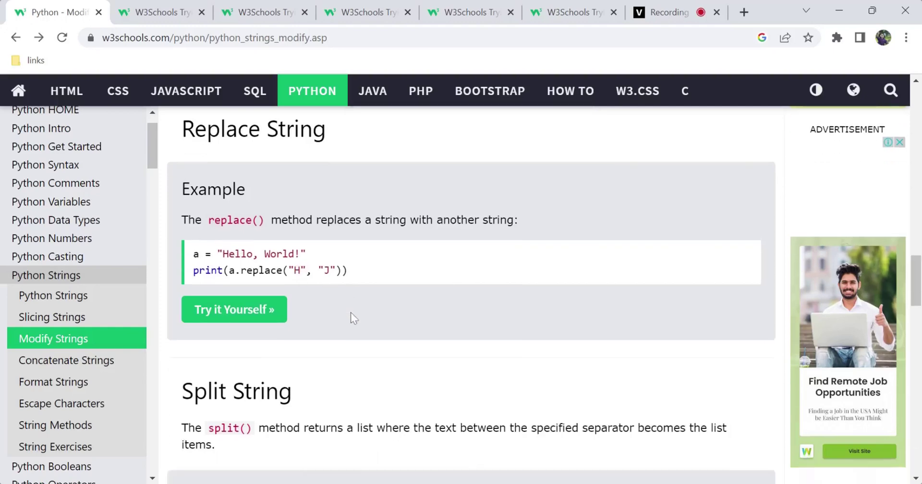
scroll(353, 319, down, 2)
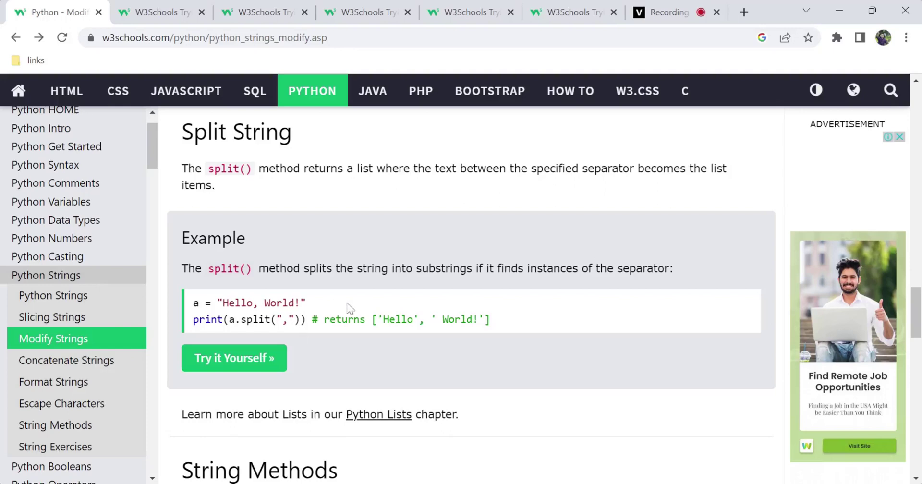
scroll(347, 304, down, 1)
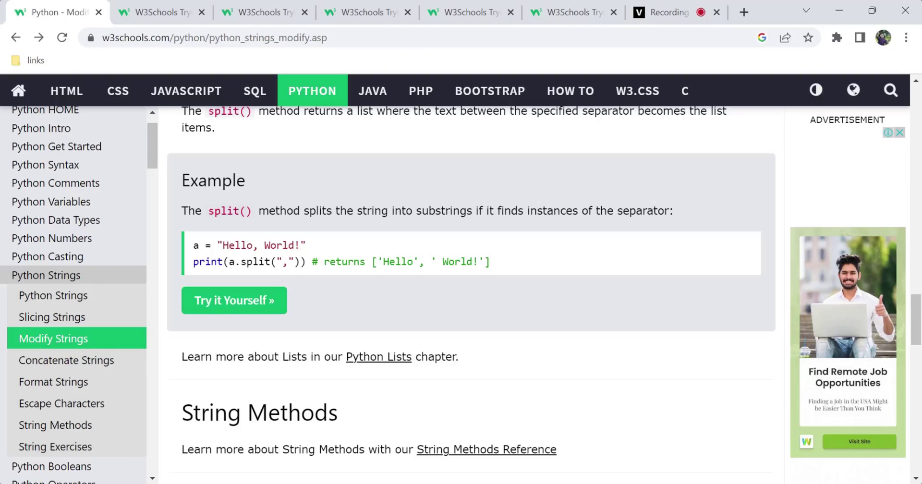
scroll(336, 302, down, 2)
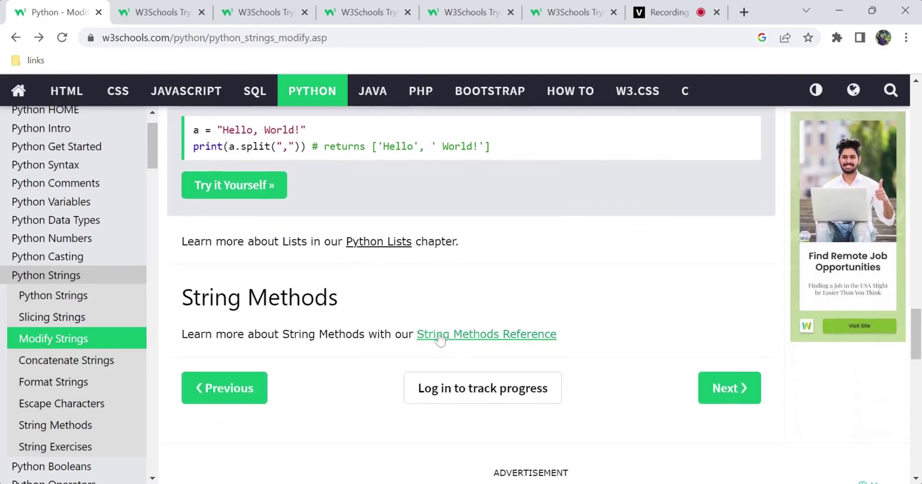
- Open the String Methods Reference and scroll its table from capitalize() down to zfill() and back
click(444, 335)
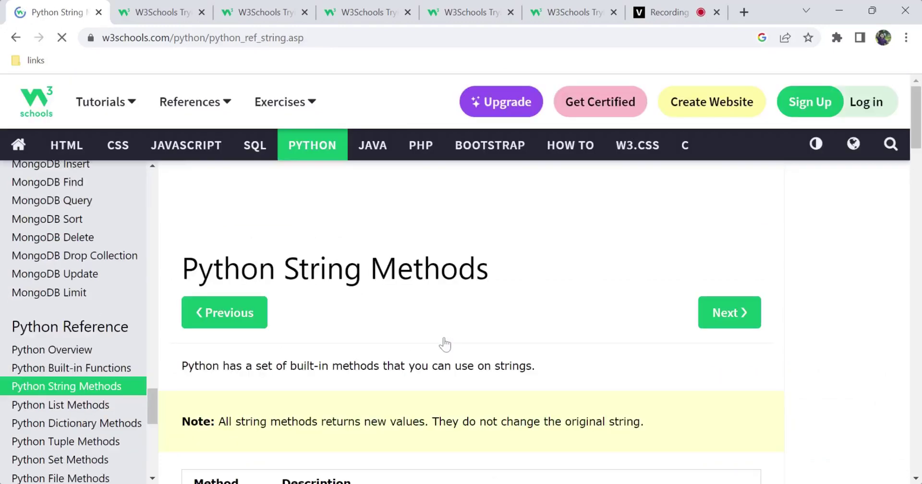
drag(913, 122, 912, 175)
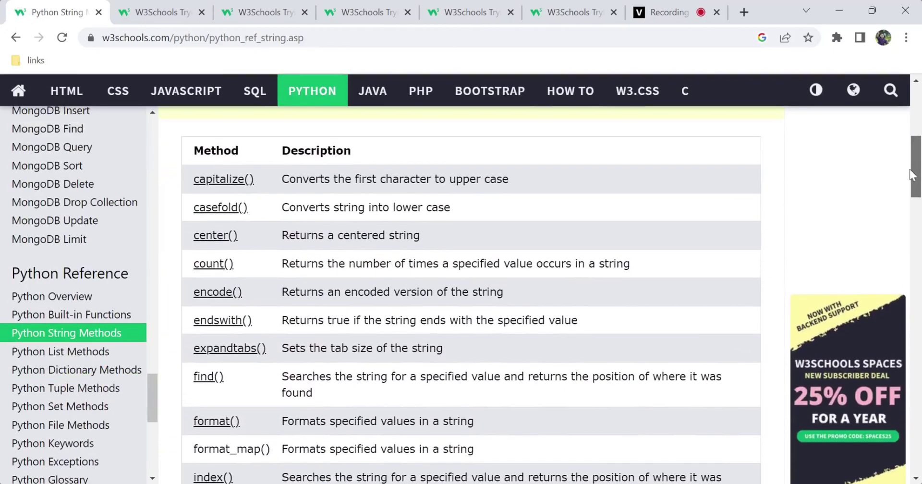
scroll(908, 192, down, 10)
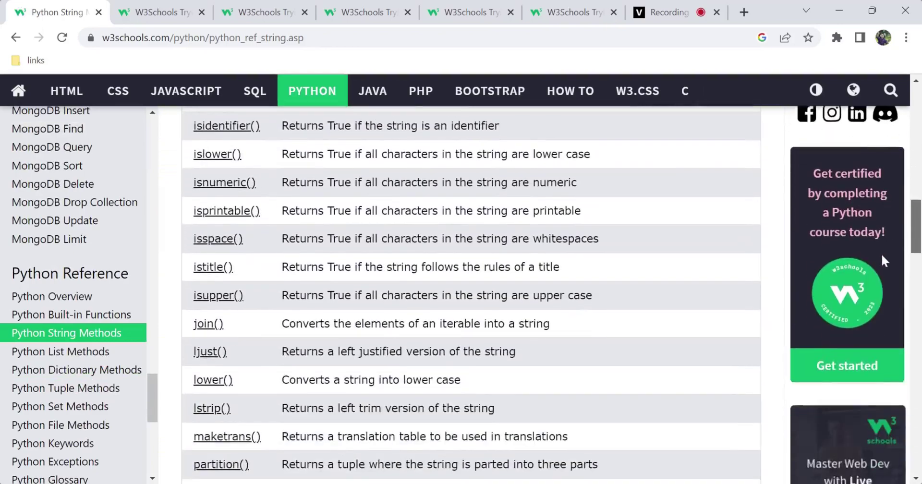
scroll(864, 288, down, 11)
scroll(850, 326, down, 4)
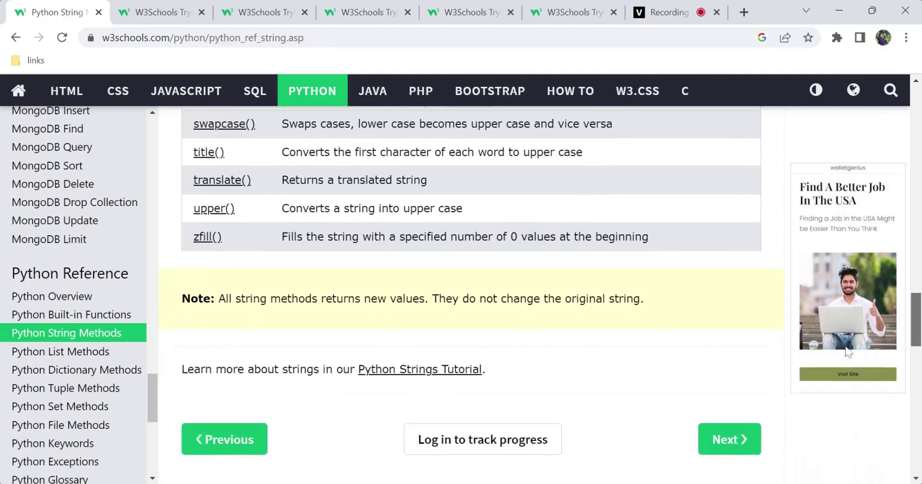
scroll(847, 351, up, 1)
scroll(847, 351, up, 2)
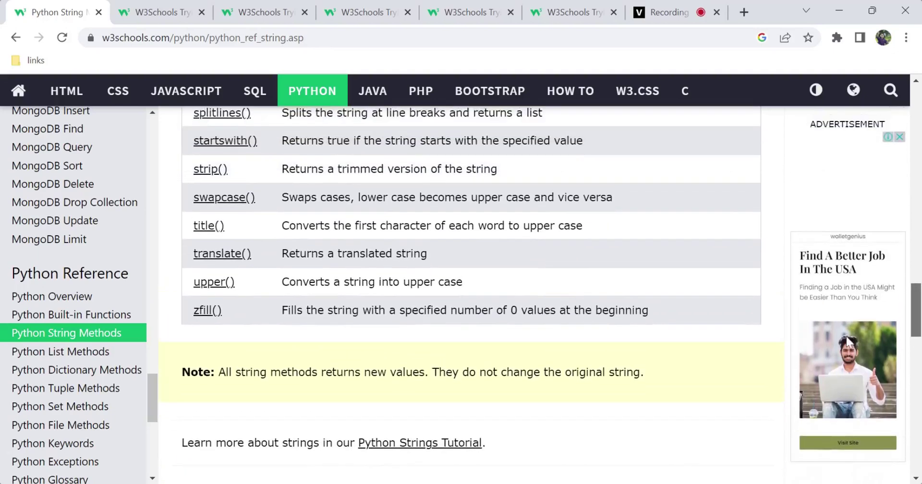
scroll(847, 345, down, 1)
scroll(846, 341, up, 7)
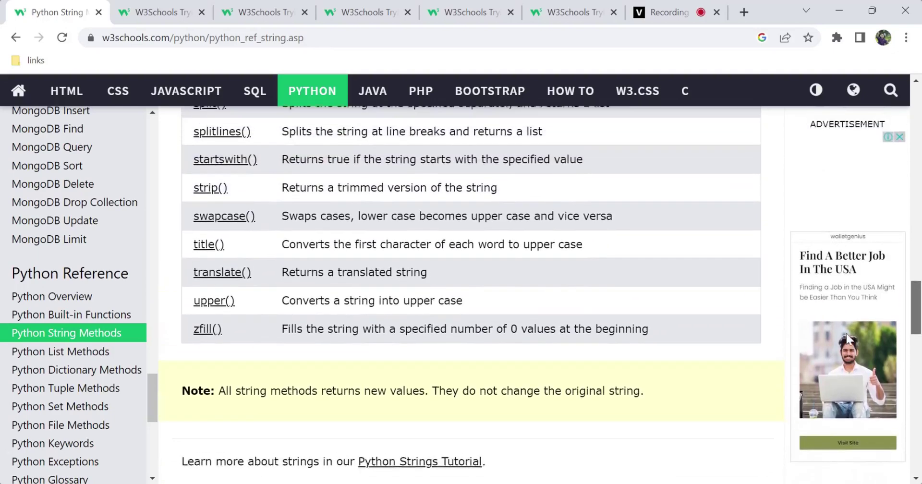
scroll(856, 269, up, 15)
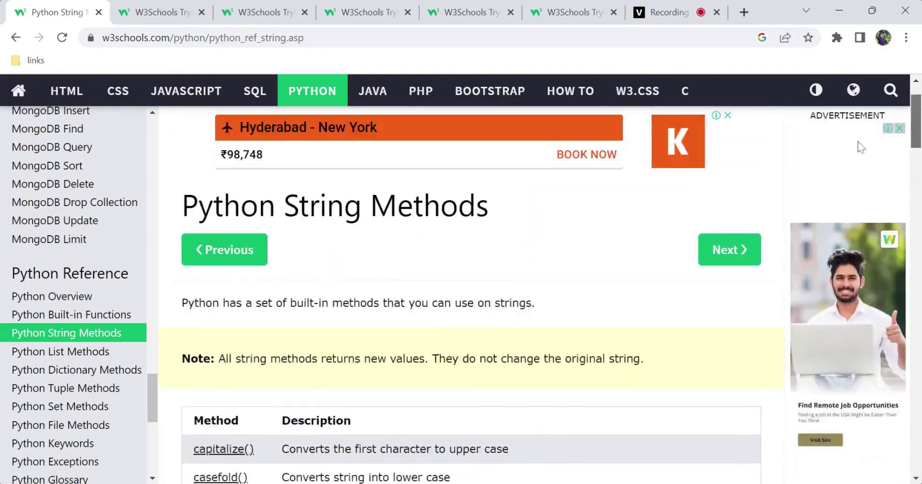
scroll(864, 139, down, 3)
scroll(869, 178, down, 4)
scroll(870, 186, up, 6)
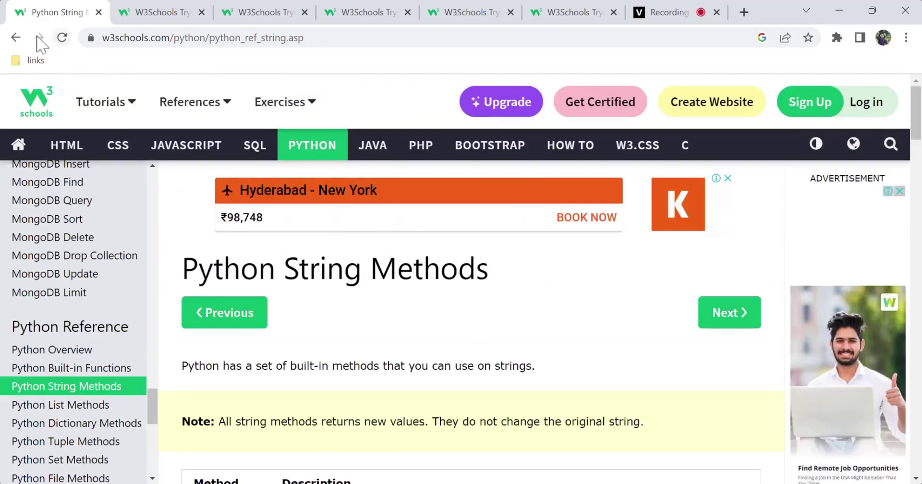
- Go back to the Modify Strings page and scroll up to its title and Upper Case example
click(16, 38)
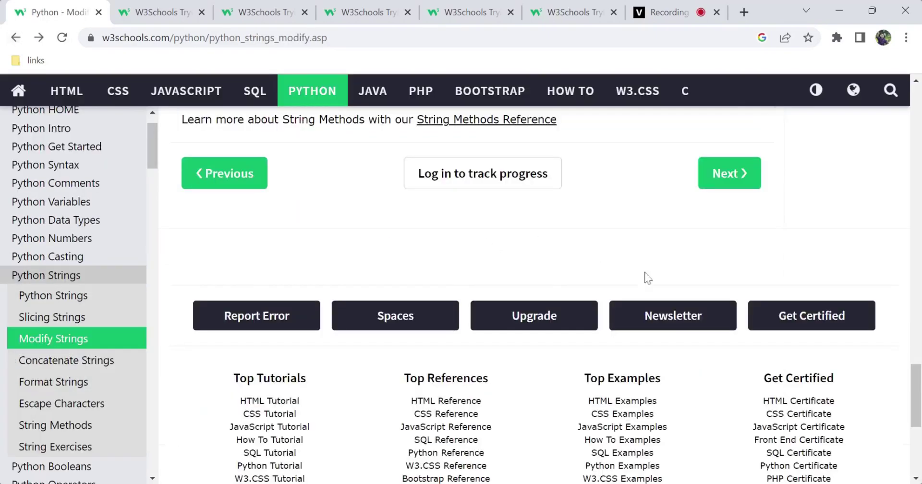
drag(919, 409, 917, 132)
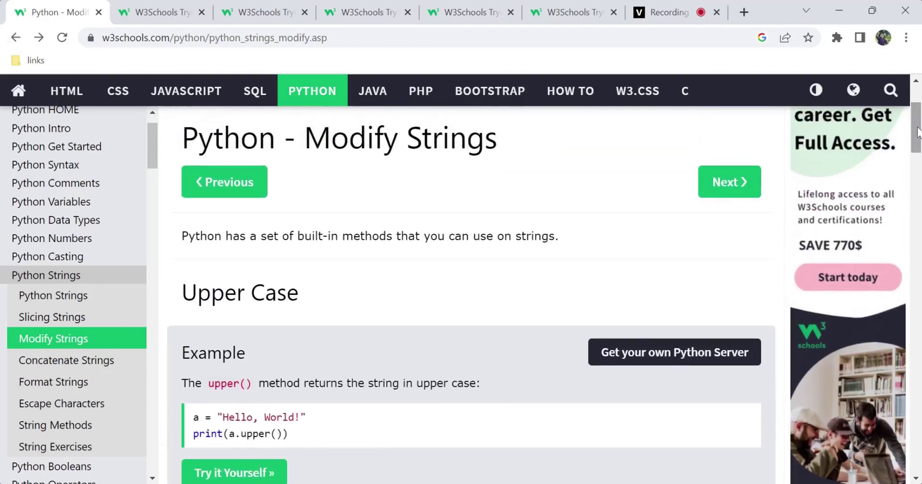